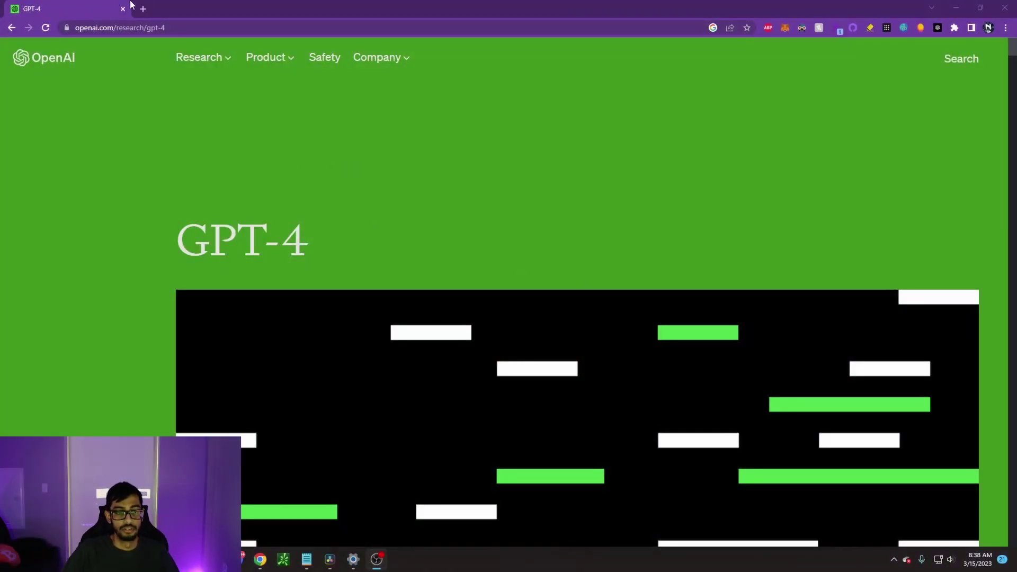
scroll(323, 199, down, 1)
scroll(318, 195, down, 2)
scroll(333, 218, down, 2)
scroll(332, 217, down, 1)
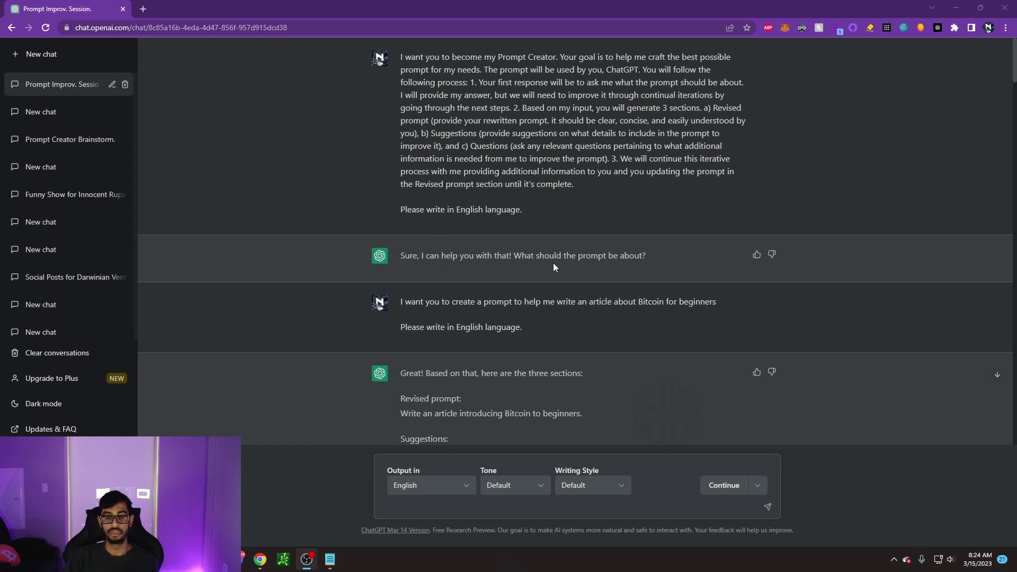
scroll(556, 218, down, 2)
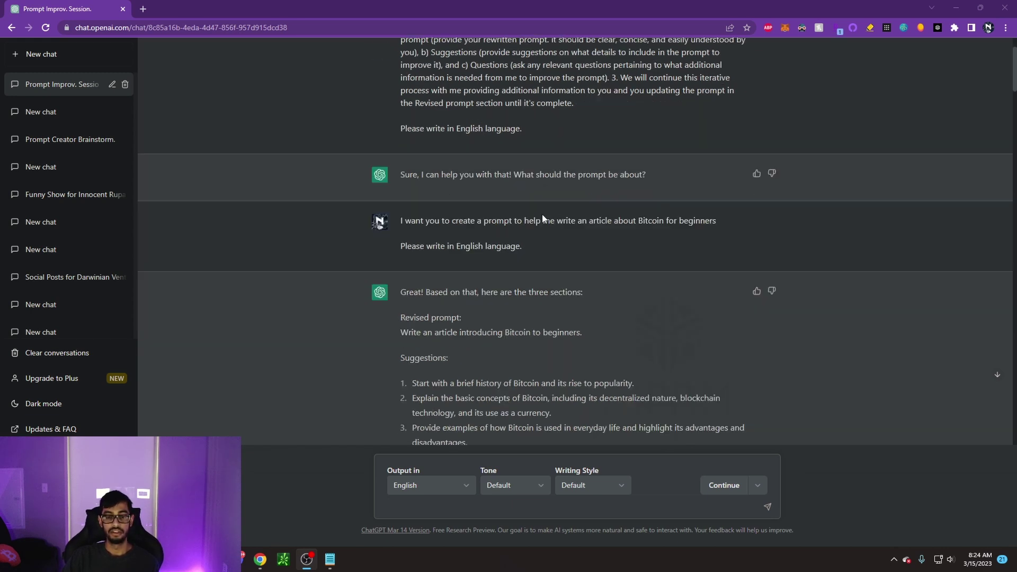
scroll(525, 222, down, 1)
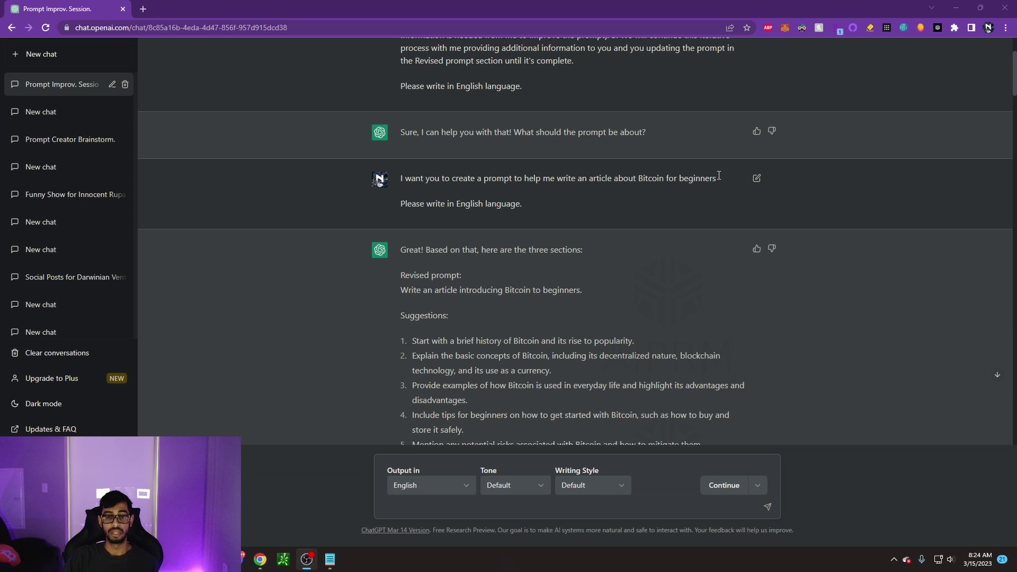
scroll(493, 244, down, 2)
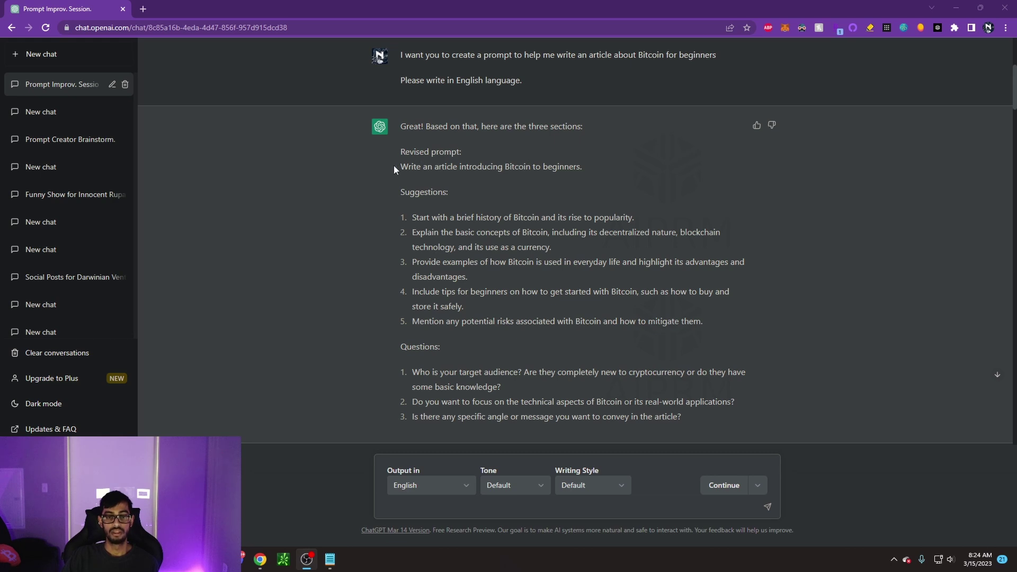
drag(400, 166, 595, 168)
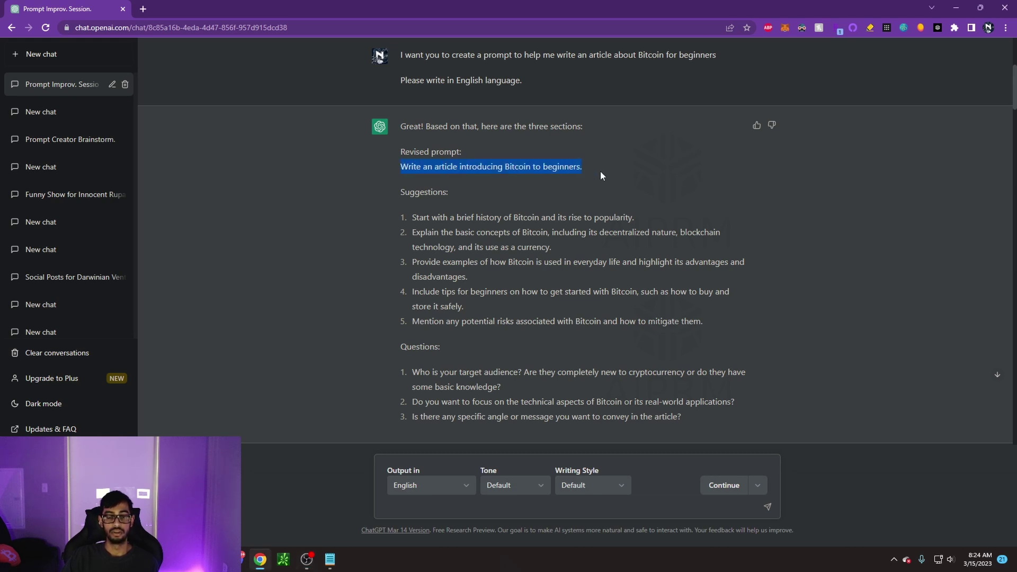
click(600, 197)
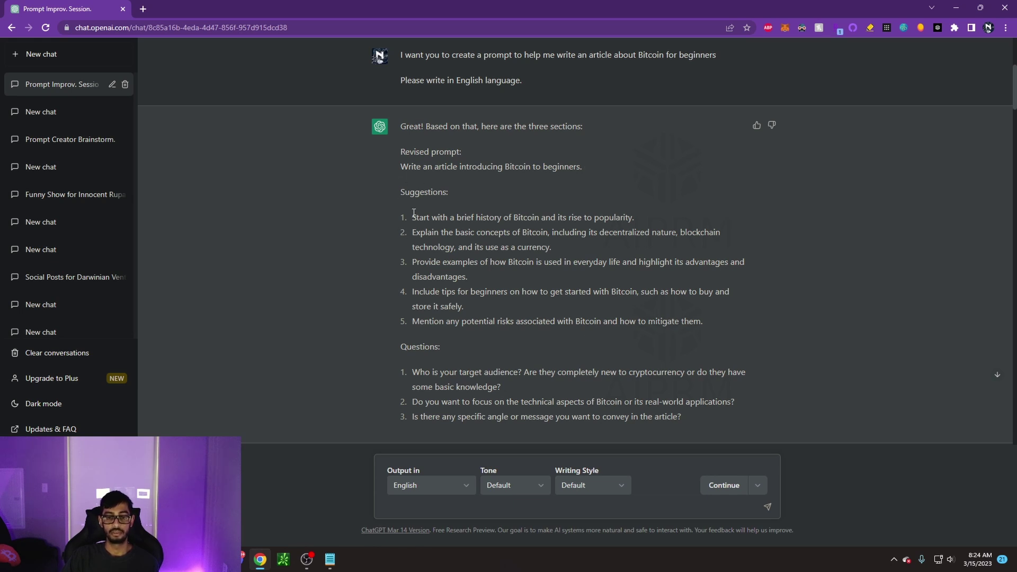
scroll(519, 288, down, 2)
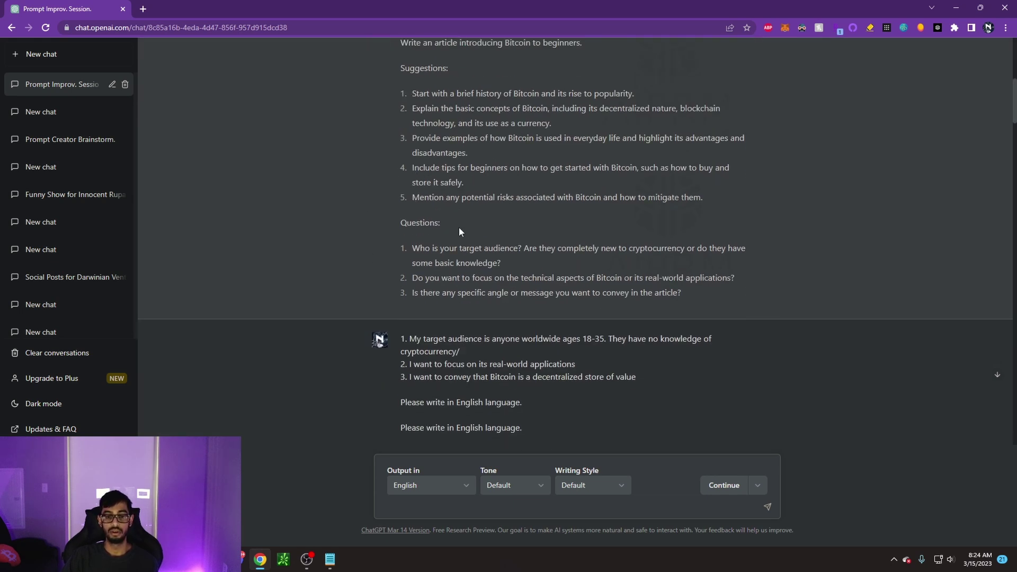
scroll(458, 227, down, 2)
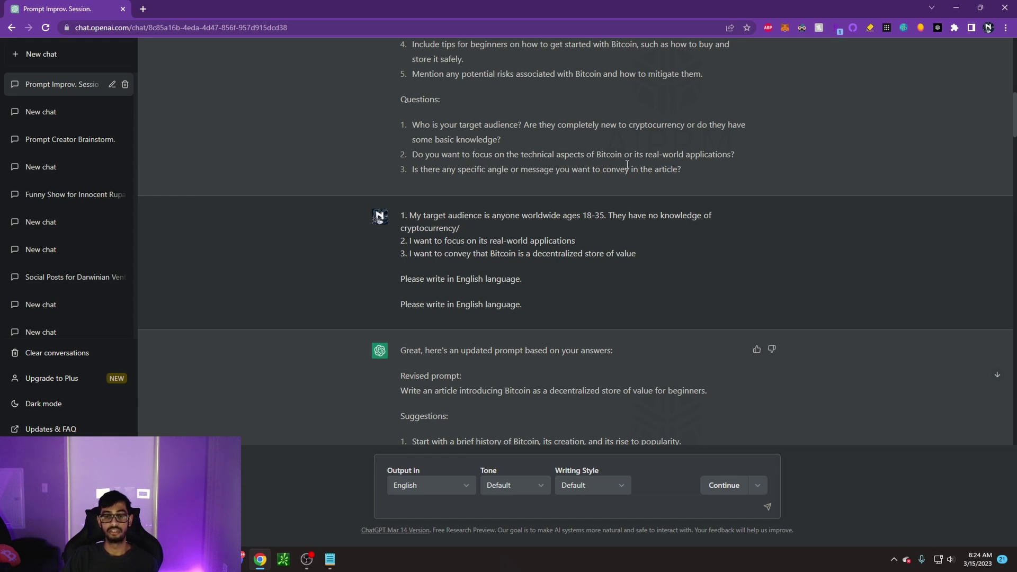
mouse_move(517, 366)
scroll(575, 211, down, 2)
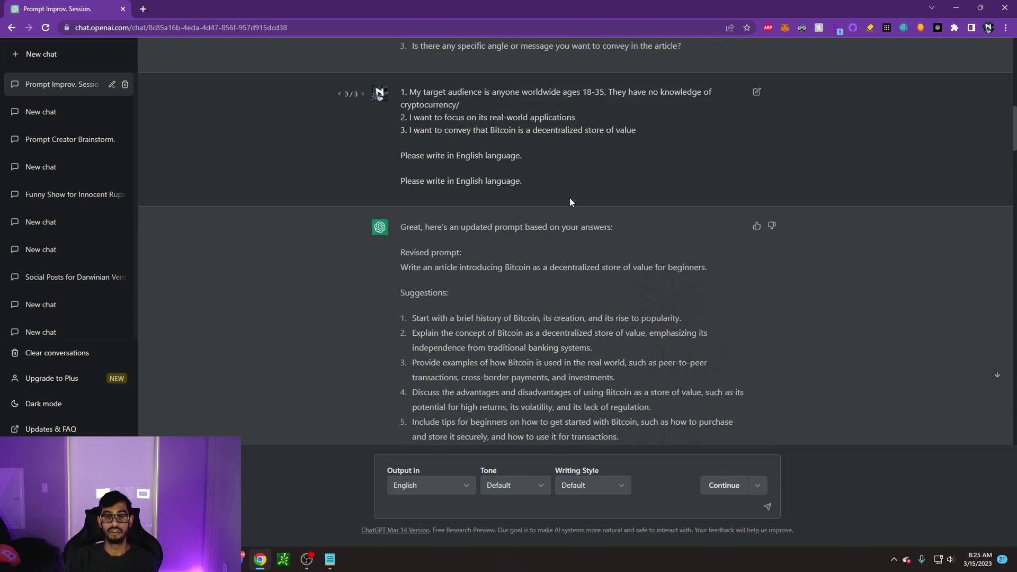
scroll(570, 199, down, 2)
drag(399, 145, 716, 139)
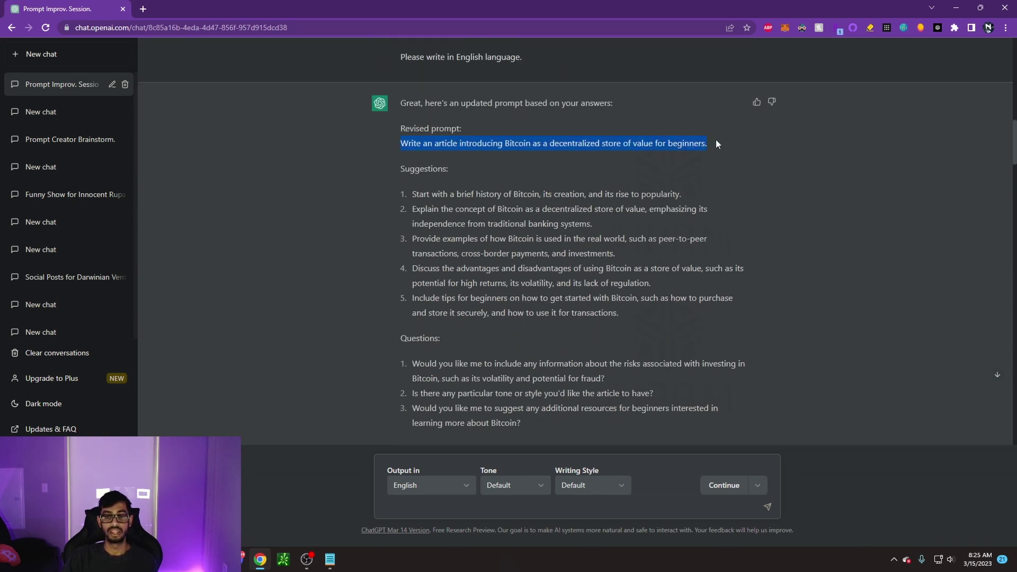
click(478, 185)
scroll(612, 228, up, 5)
scroll(655, 314, down, 5)
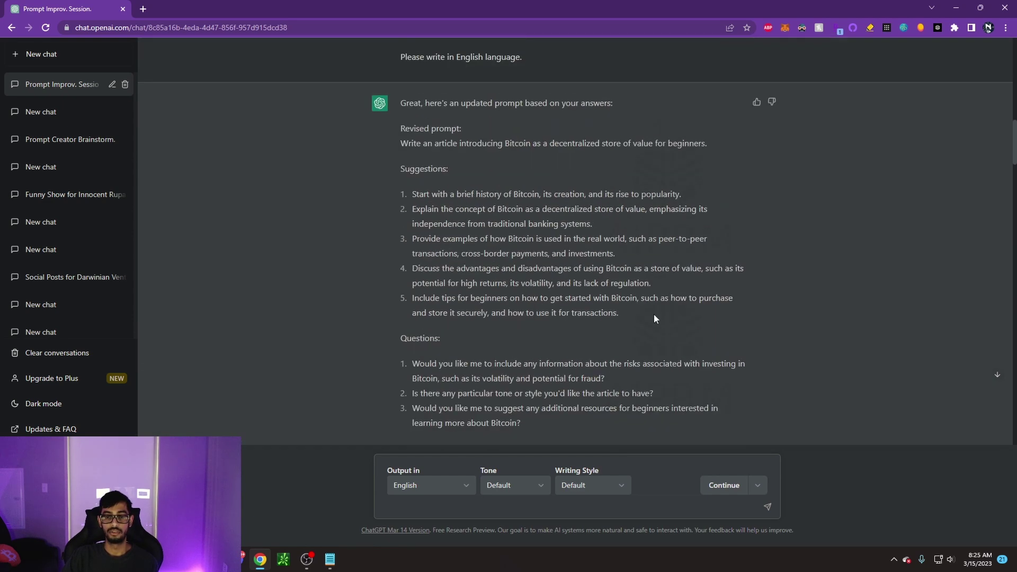
scroll(364, 182, up, 5)
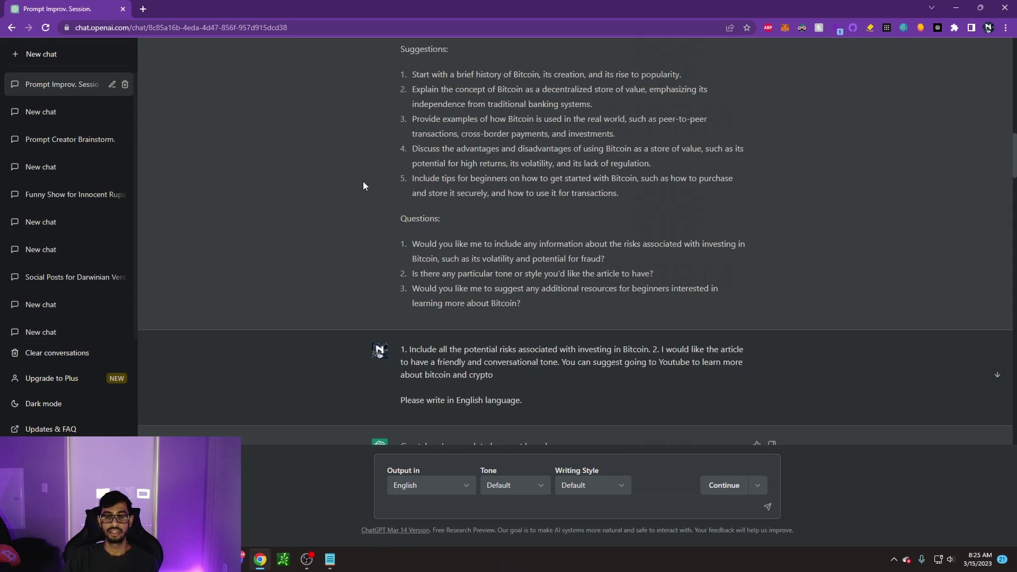
drag(562, 240, 623, 241)
click(601, 256)
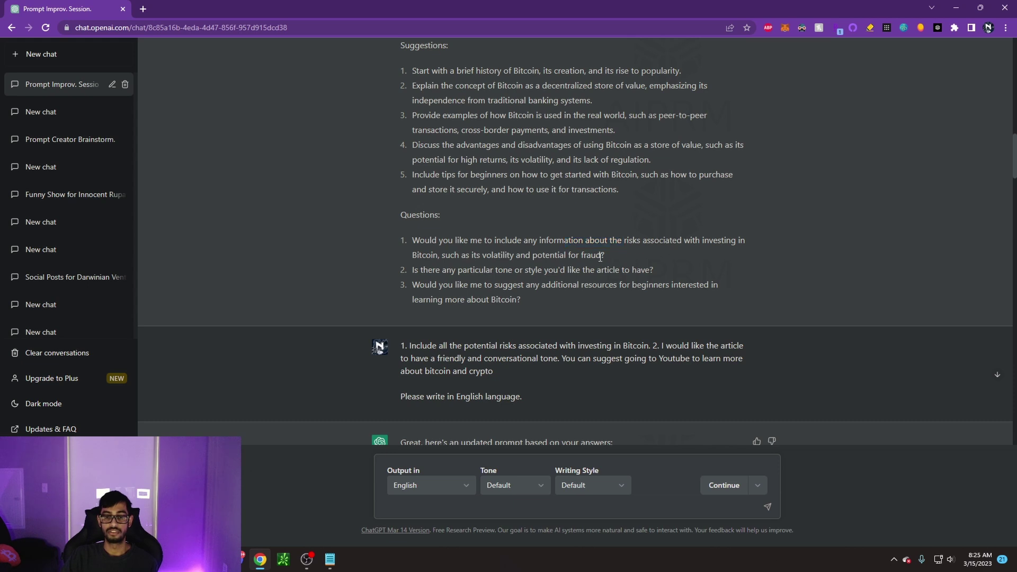
drag(475, 270, 628, 270)
click(628, 270)
scroll(606, 237, down, 2)
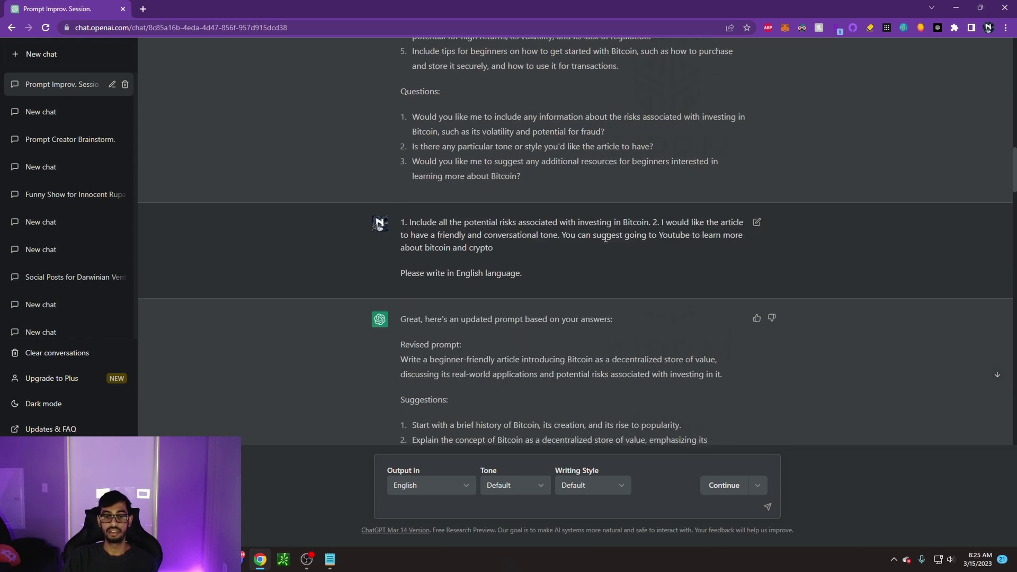
drag(471, 162, 600, 178)
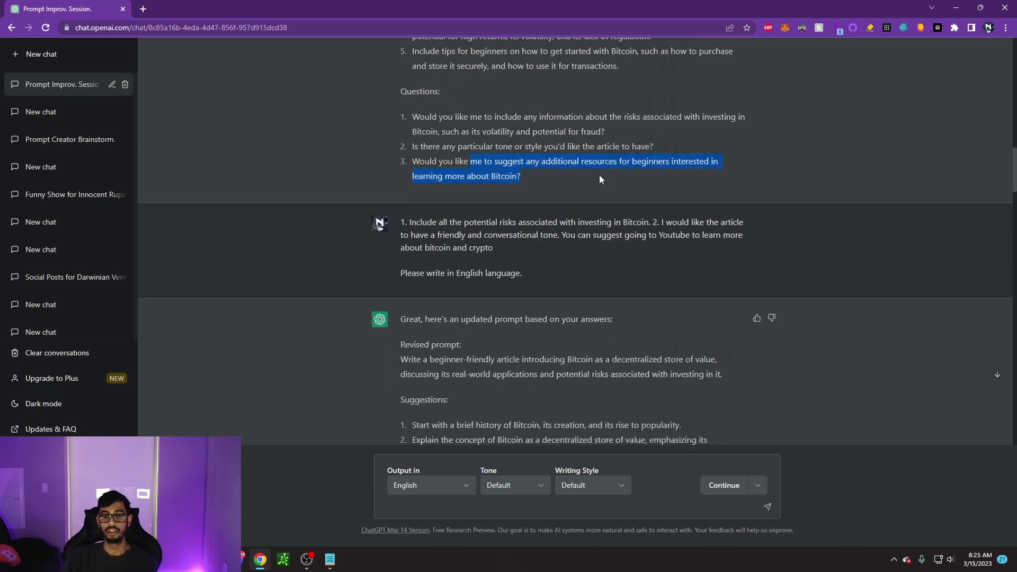
click(626, 181)
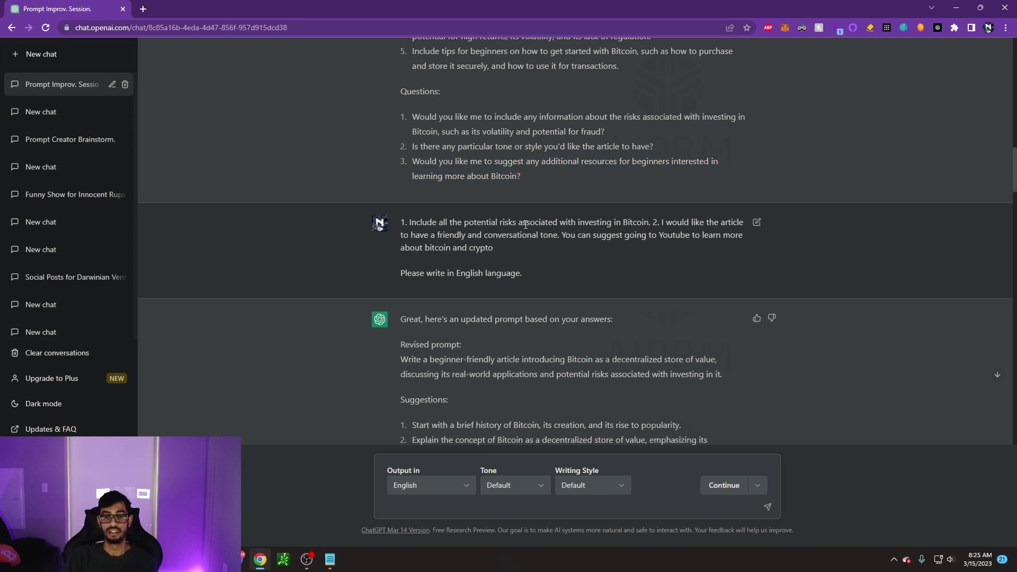
drag(397, 223, 608, 222)
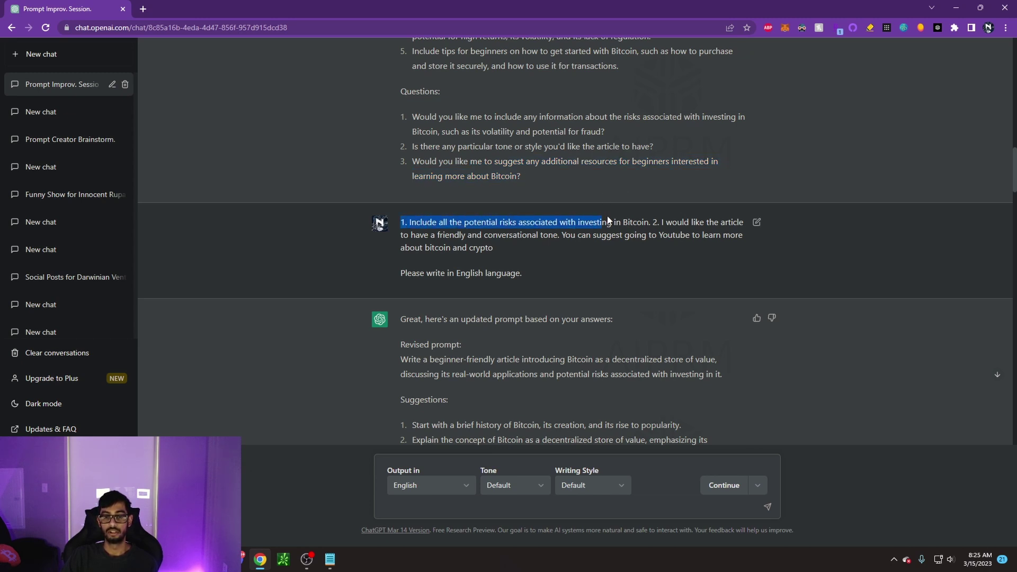
click(674, 217)
drag(674, 218, 558, 236)
click(558, 235)
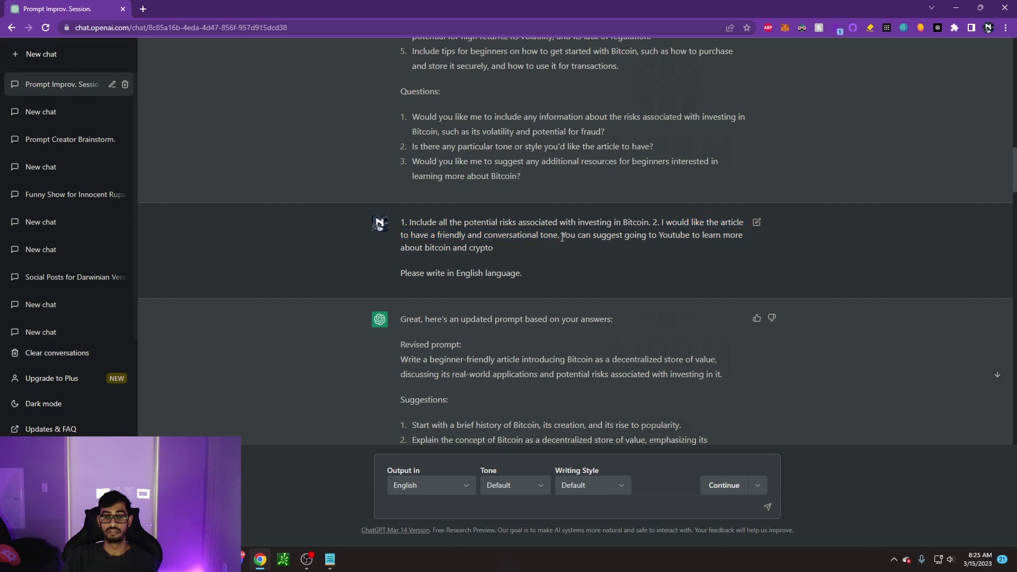
scroll(560, 242, down, 2)
scroll(561, 241, down, 2)
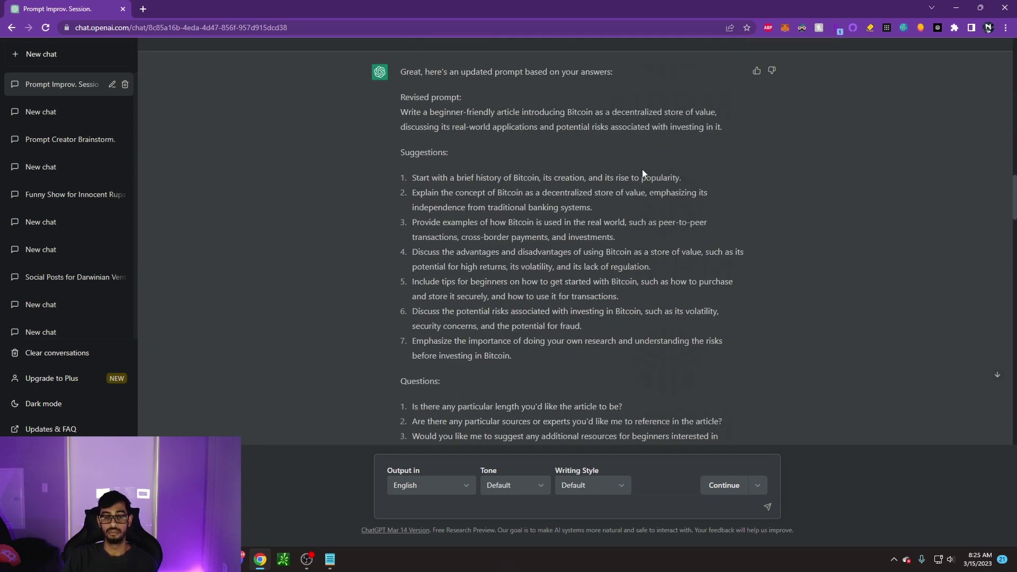
scroll(637, 191, down, 2)
scroll(636, 210, up, 2)
scroll(613, 238, down, 2)
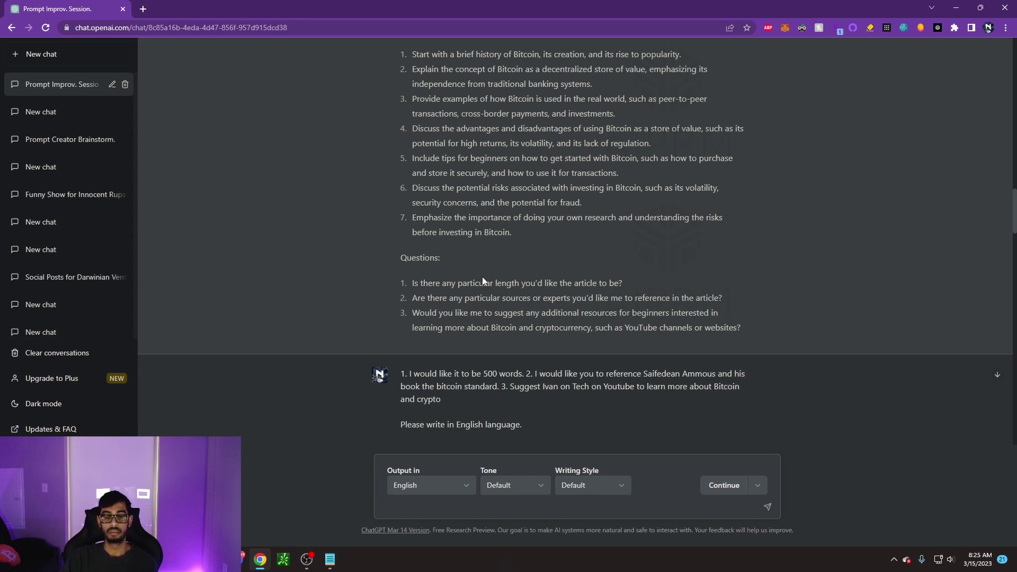
scroll(560, 272, down, 2)
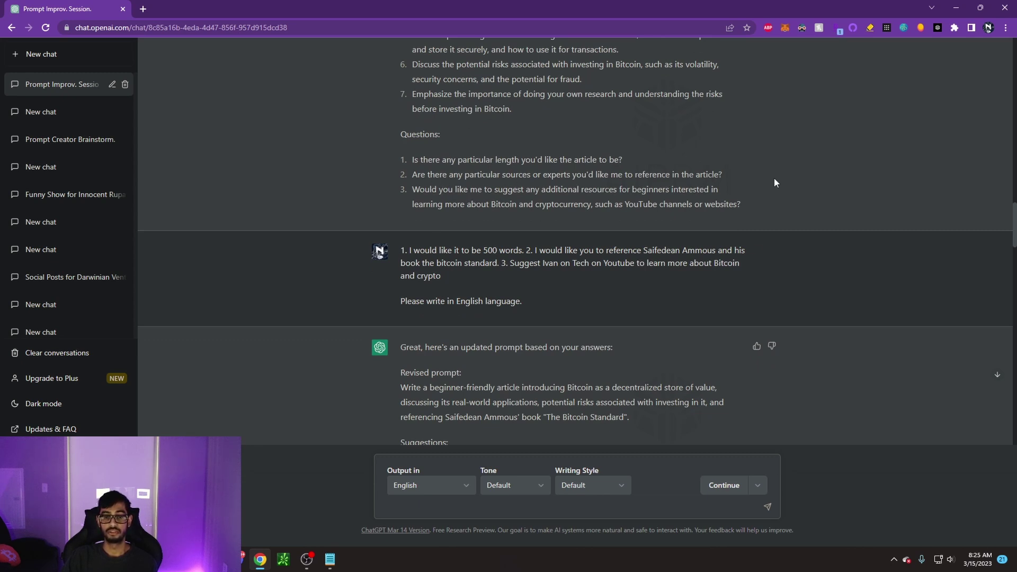
mouse_move(572, 386)
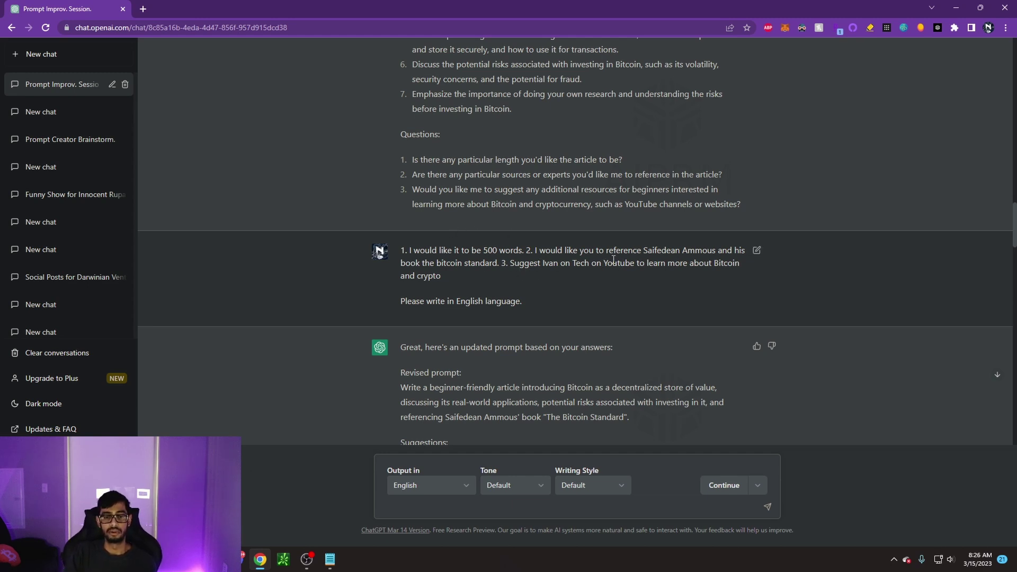
scroll(612, 229, down, 2)
scroll(612, 230, down, 2)
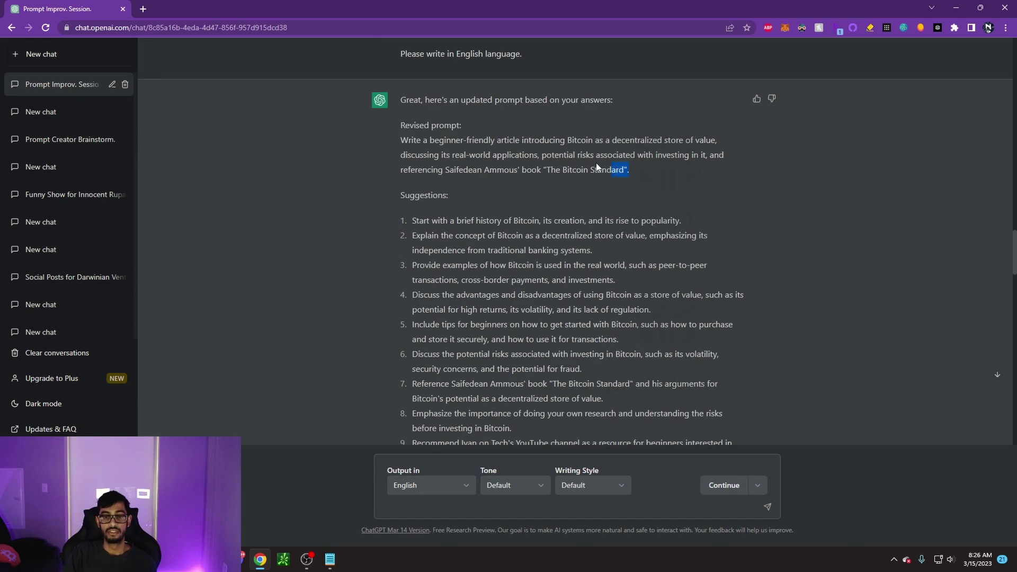
drag(632, 170, 399, 140)
click(569, 176)
scroll(578, 176, down, 2)
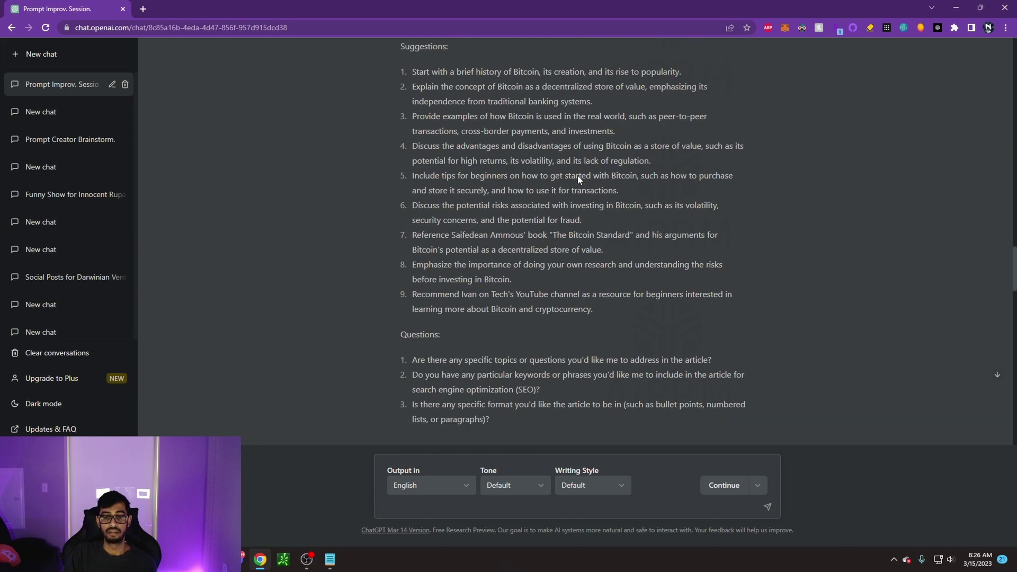
scroll(578, 176, down, 2)
scroll(639, 321, up, 2)
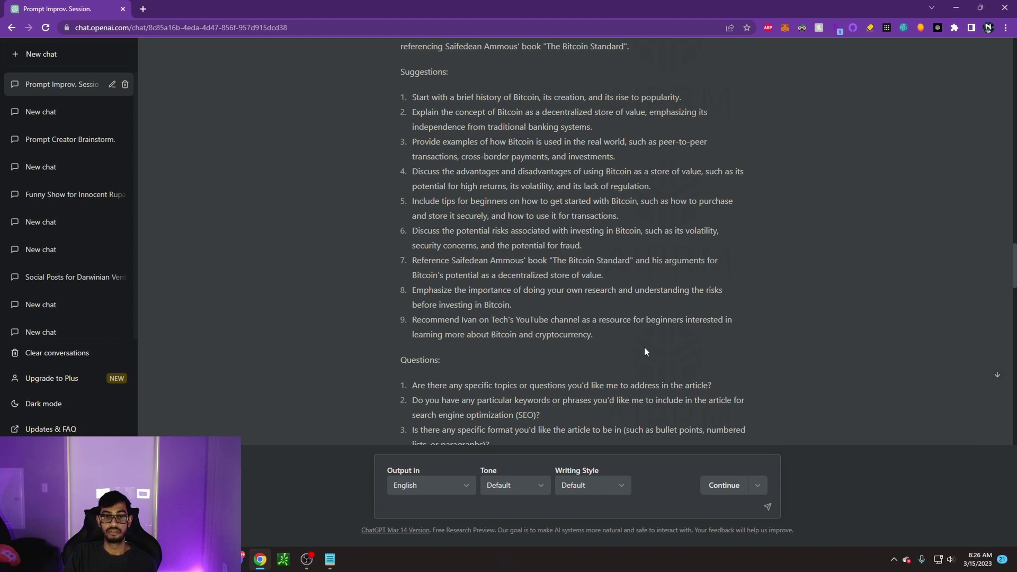
scroll(645, 347, down, 6)
scroll(647, 315, up, 2)
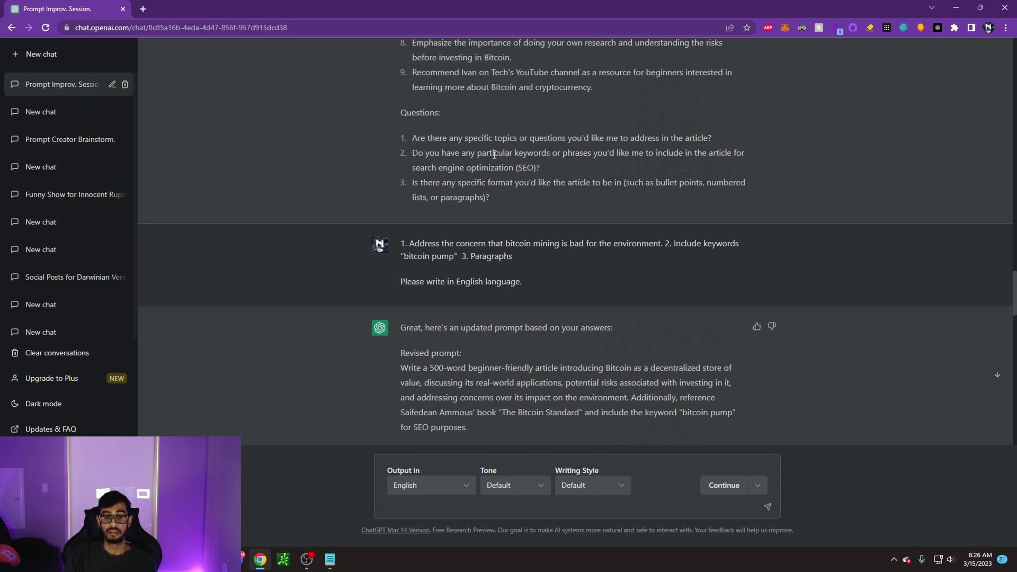
scroll(493, 154, down, 5)
scroll(494, 154, down, 3)
scroll(509, 198, up, 6)
scroll(502, 207, up, 2)
mouse_move(461, 255)
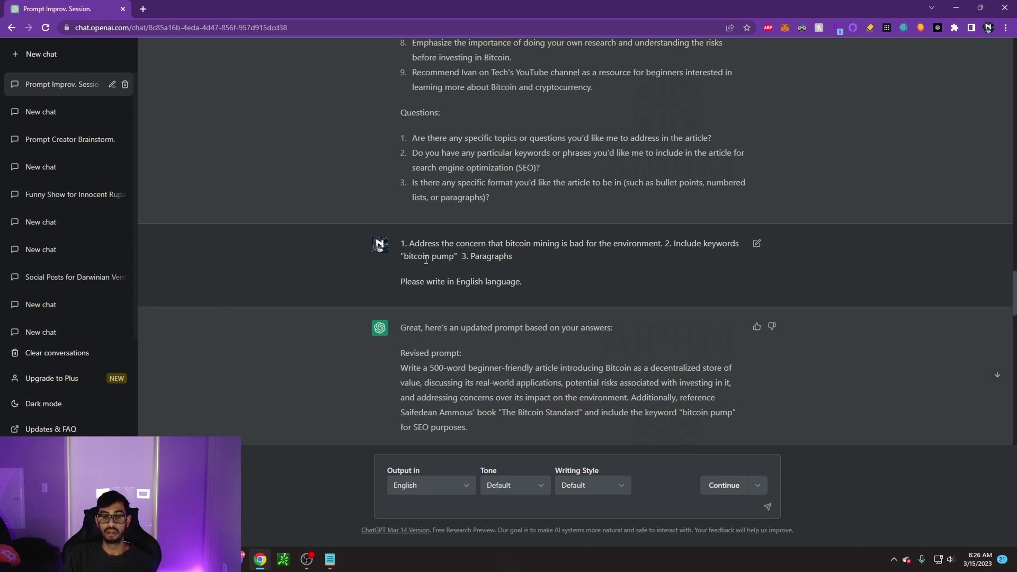
drag(402, 256, 513, 256)
click(493, 261)
click(514, 258)
scroll(621, 200, down, 2)
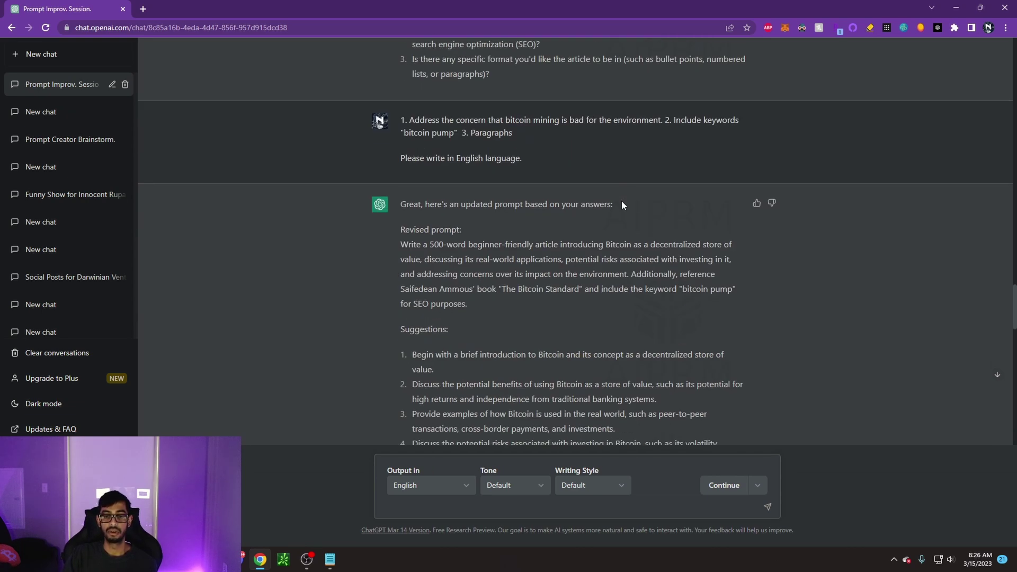
scroll(441, 215, down, 3)
scroll(469, 224, down, 1)
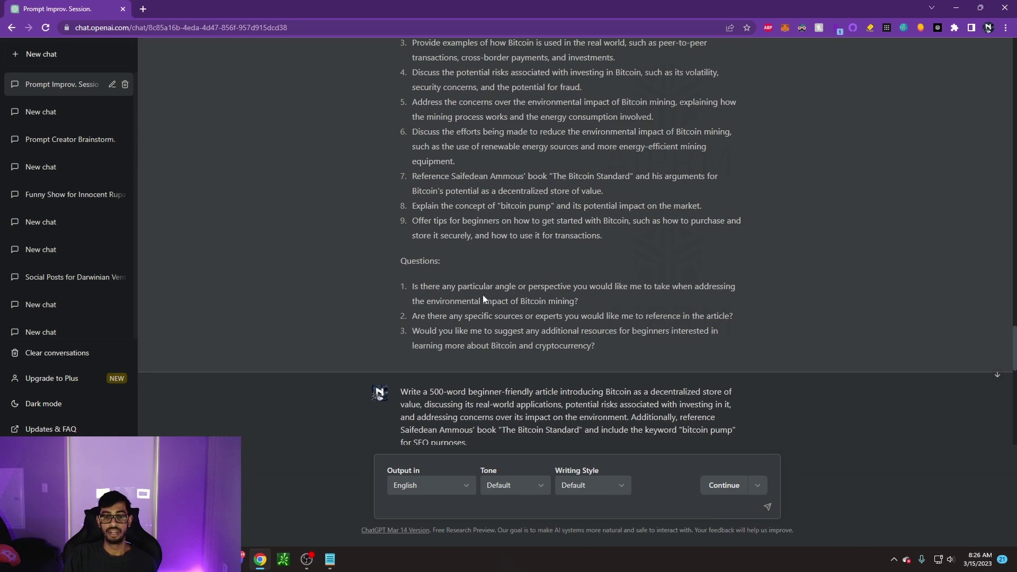
scroll(495, 319, up, 3)
scroll(540, 249, up, 2)
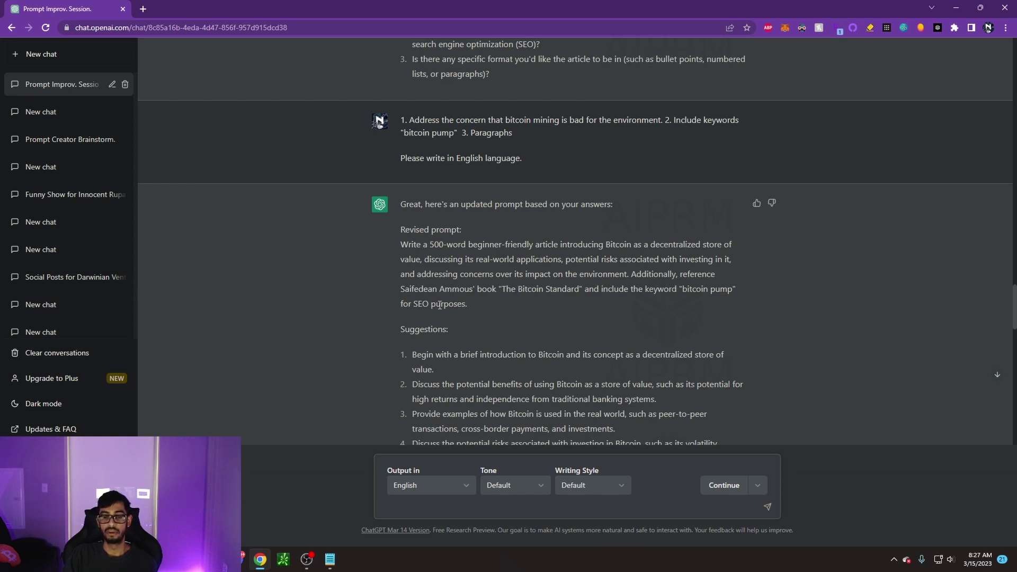
scroll(453, 262, down, 4)
scroll(456, 257, down, 4)
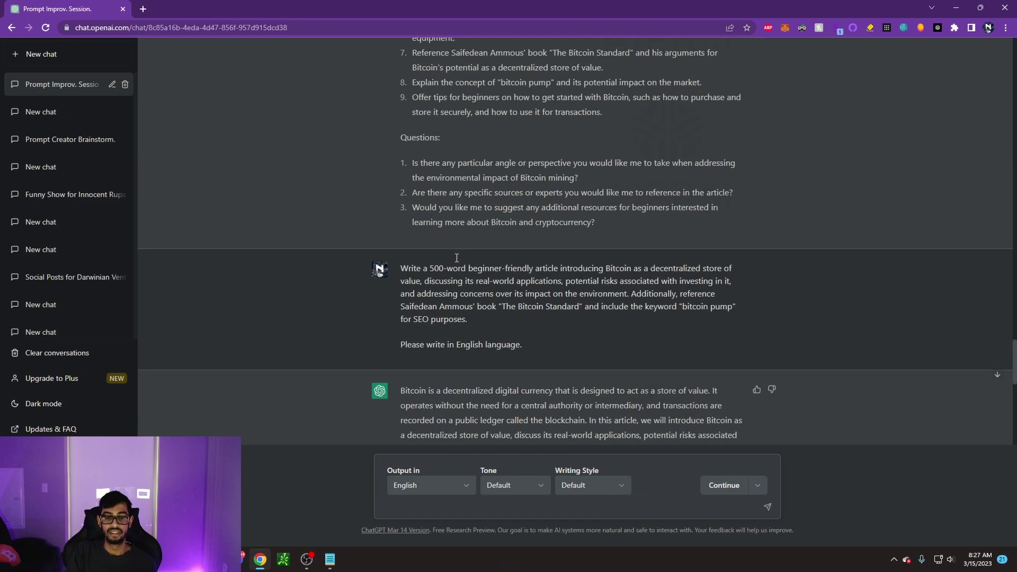
scroll(458, 258, down, 2)
scroll(469, 223, up, 6)
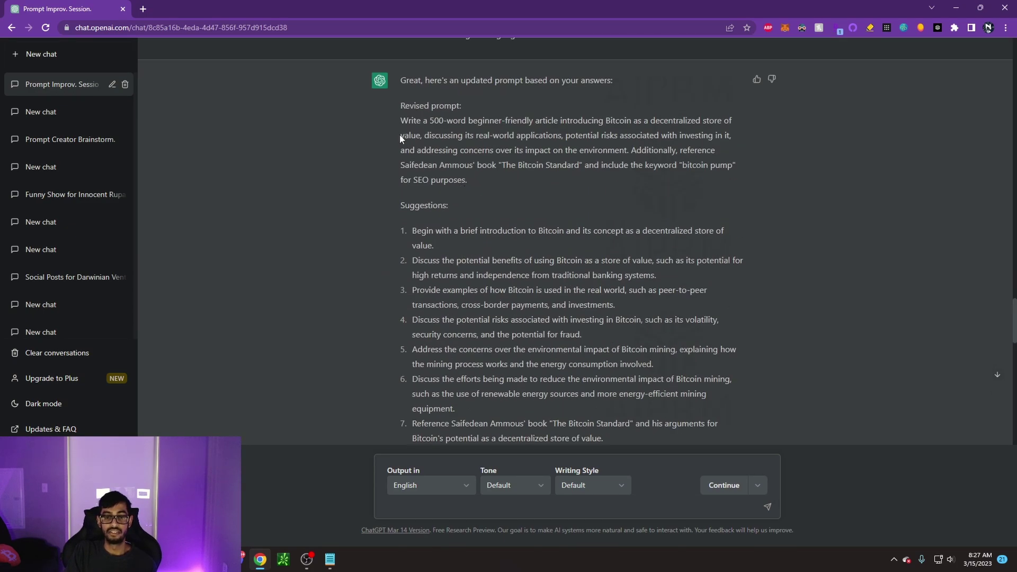
scroll(385, 128, down, 4)
scroll(445, 159, down, 3)
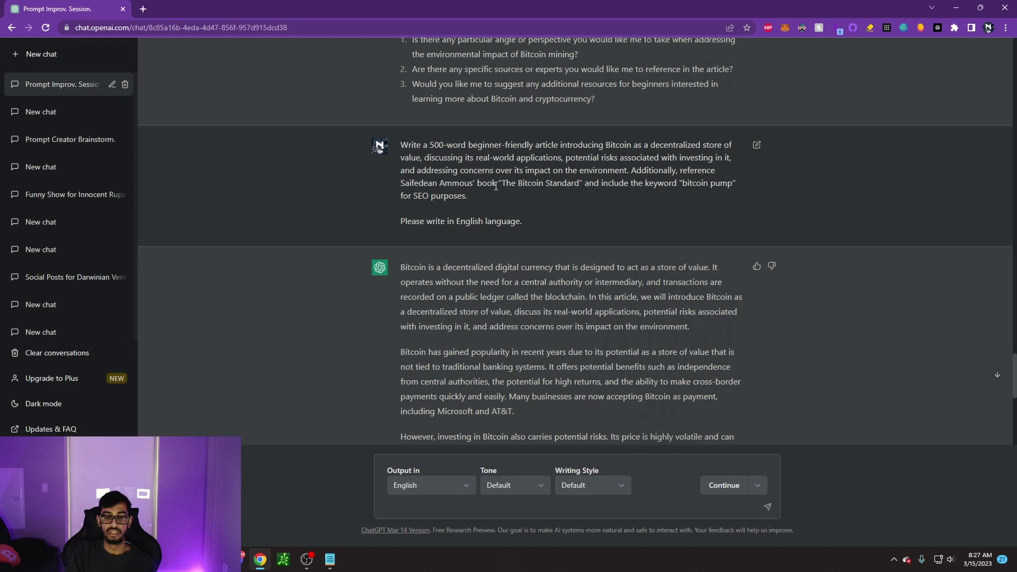
scroll(540, 316, down, 2)
scroll(489, 238, down, 1)
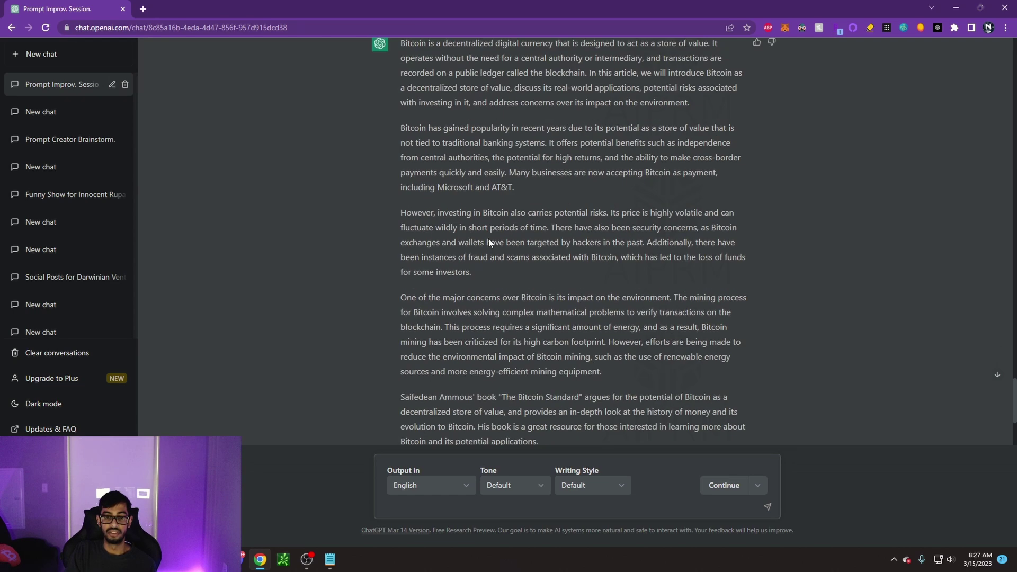
scroll(490, 239, down, 2)
scroll(529, 273, up, 3)
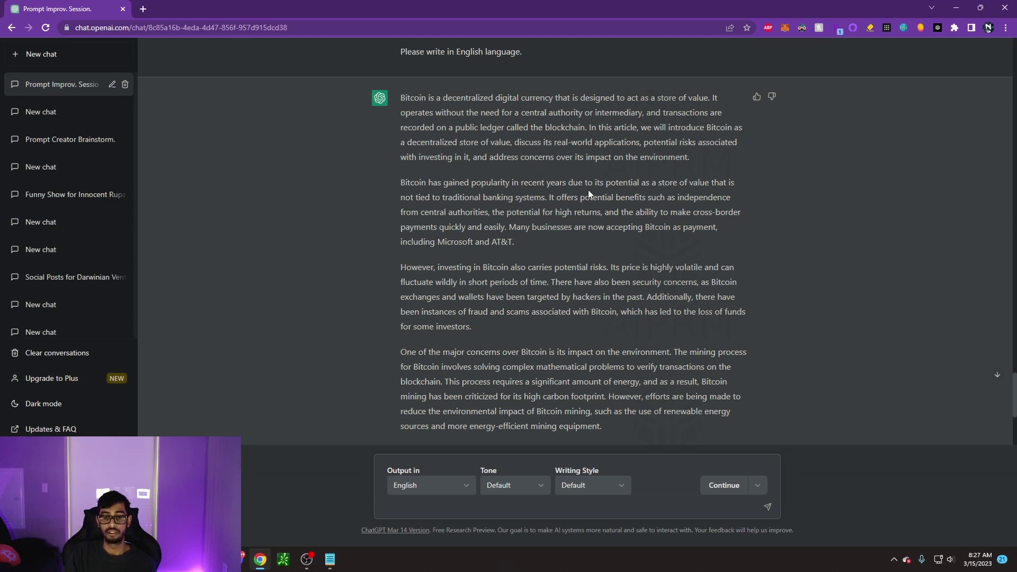
scroll(544, 196, down, 1)
scroll(544, 197, down, 1)
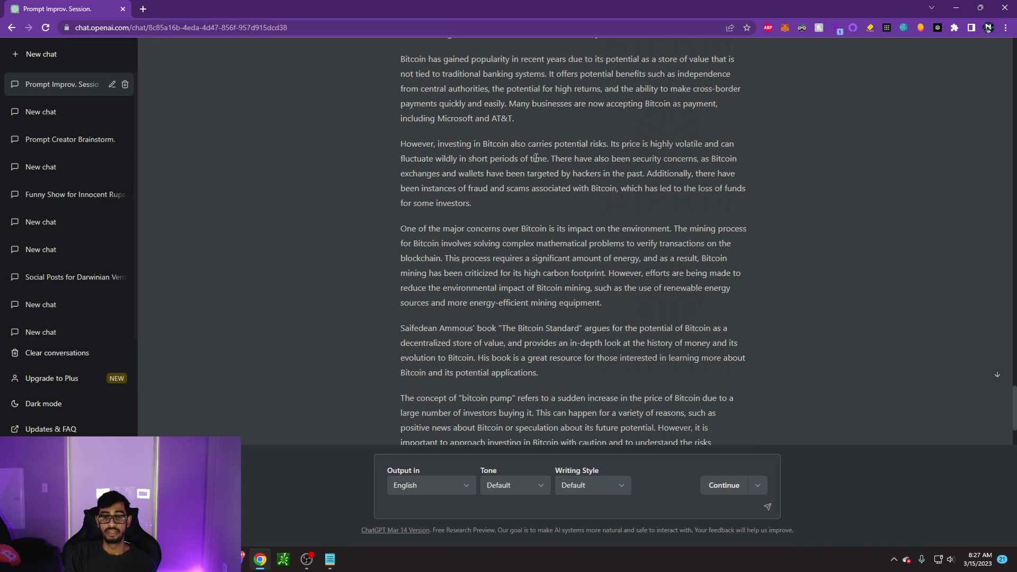
scroll(592, 242, down, 2)
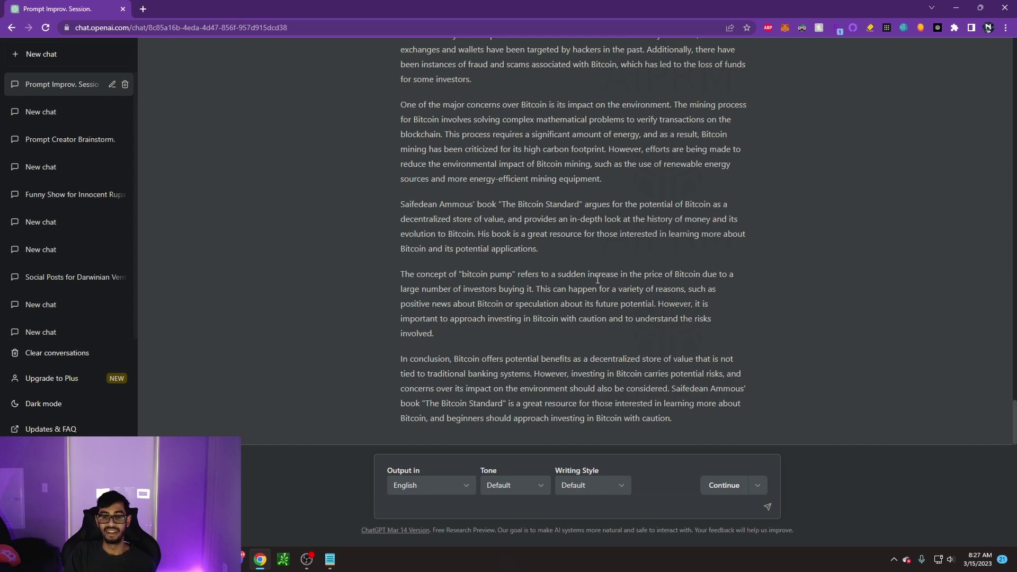
scroll(580, 283, up, 1)
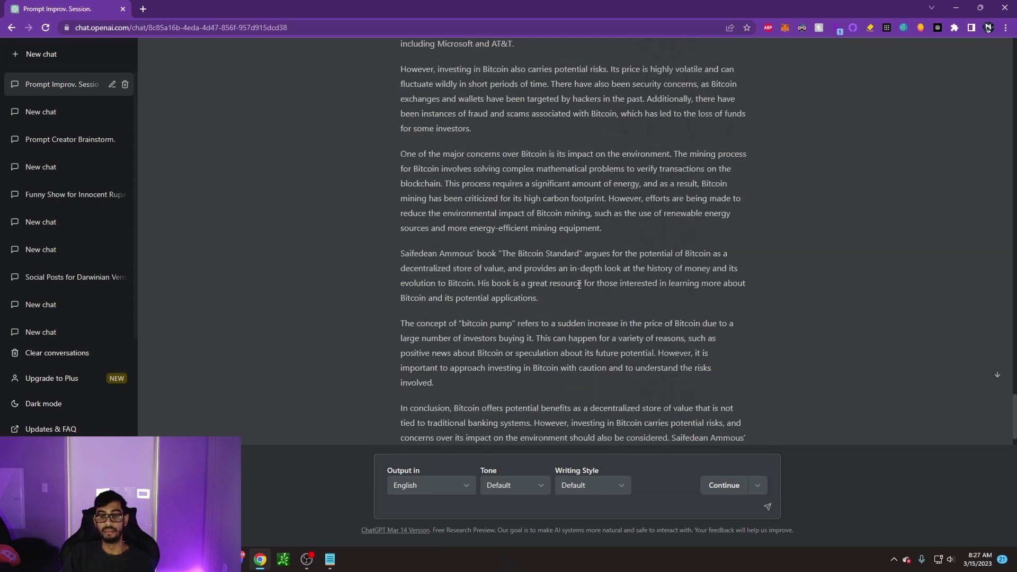
scroll(580, 283, up, 3)
scroll(579, 274, down, 2)
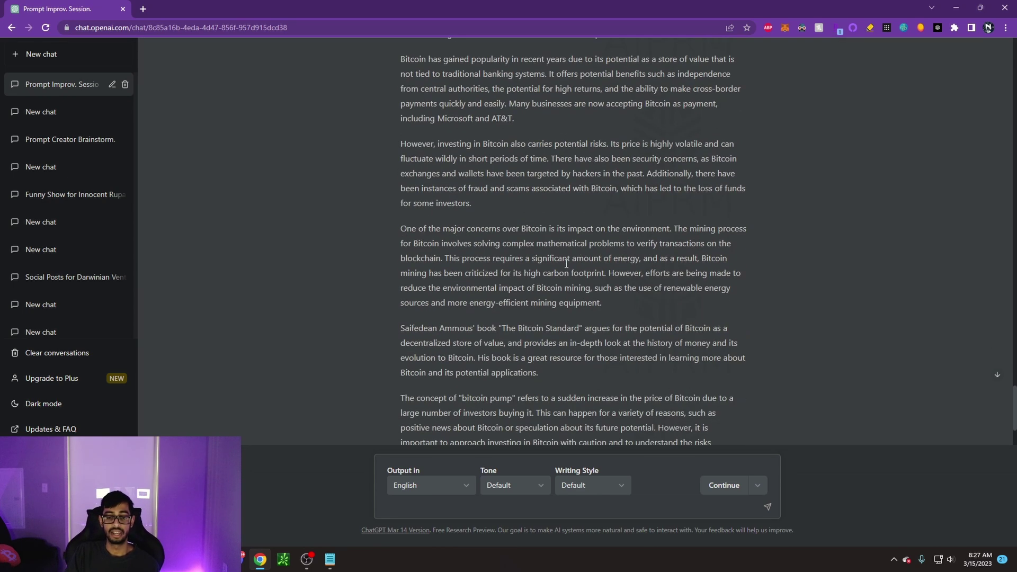
scroll(567, 263, down, 2)
scroll(419, 169, up, 2)
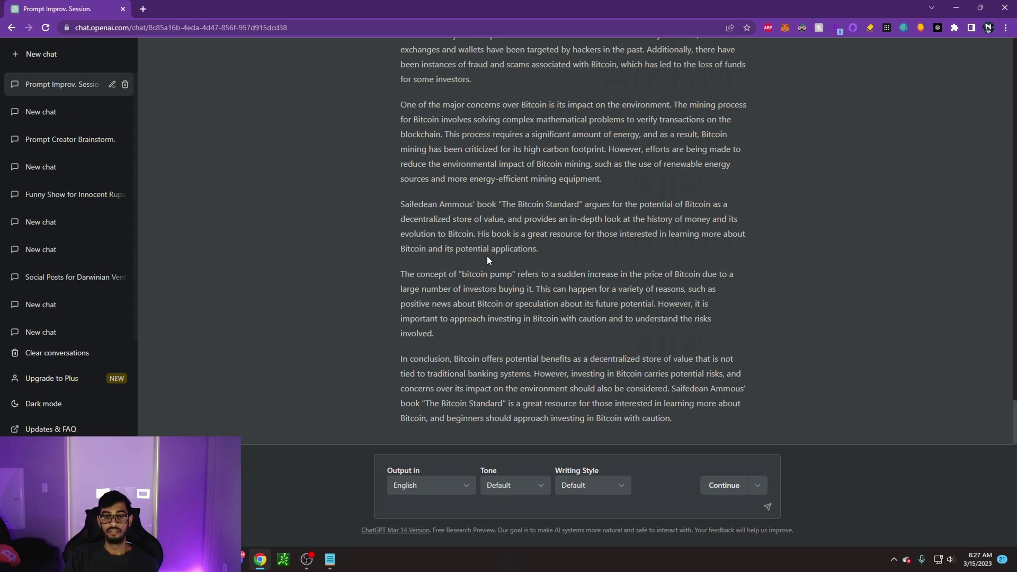
scroll(487, 254, up, 5)
scroll(477, 239, up, 5)
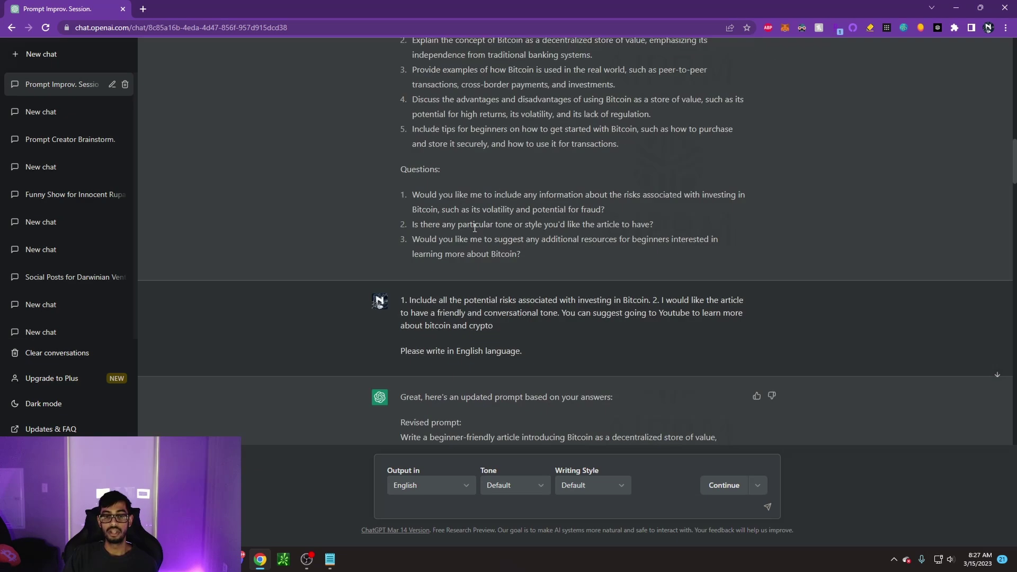
scroll(470, 226, up, 5)
scroll(469, 226, up, 1)
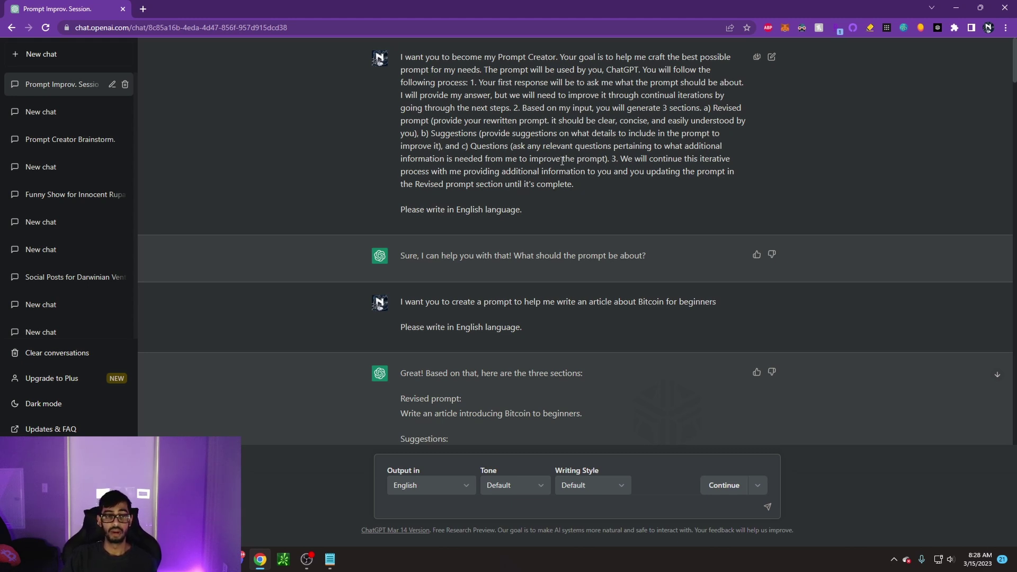
- Browse past the Prompt Creator and Funny Show for Innocent Rupa chats to 'Bitcoin for beginners'
click(70, 120)
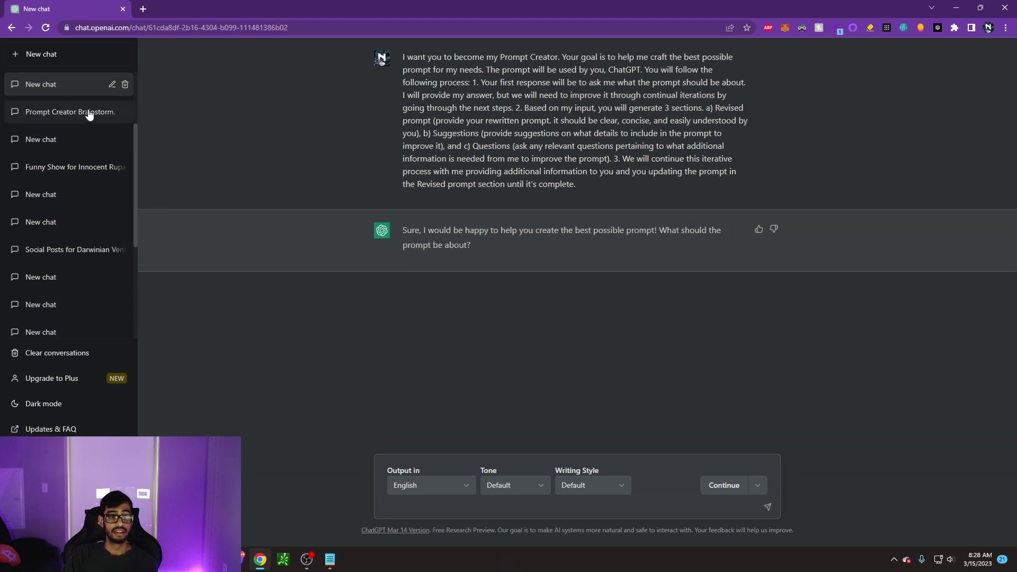
click(88, 117)
click(79, 142)
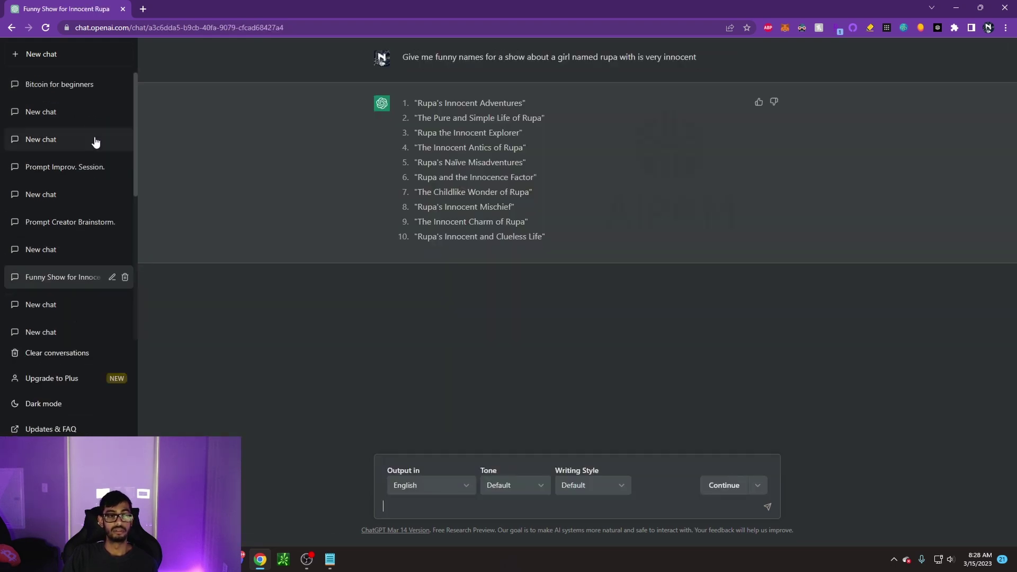
click(80, 88)
scroll(502, 230, up, 2)
scroll(551, 235, up, 1)
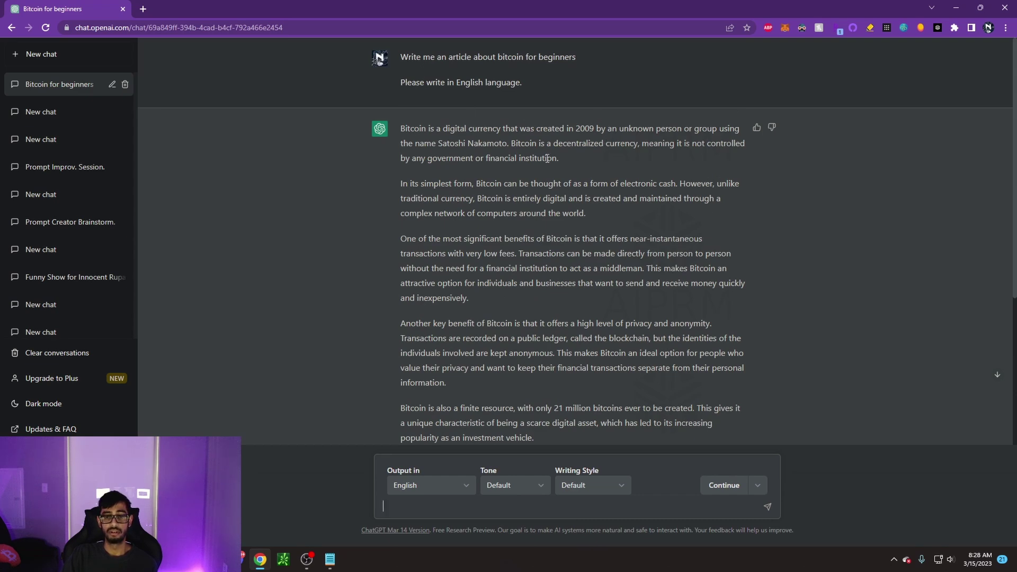
scroll(622, 297, down, 3)
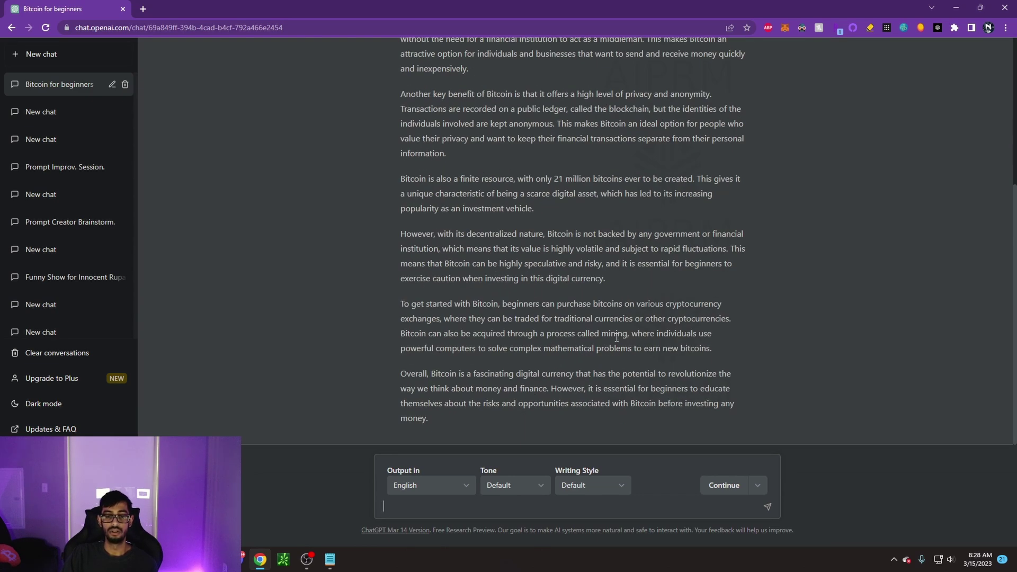
scroll(557, 247, up, 3)
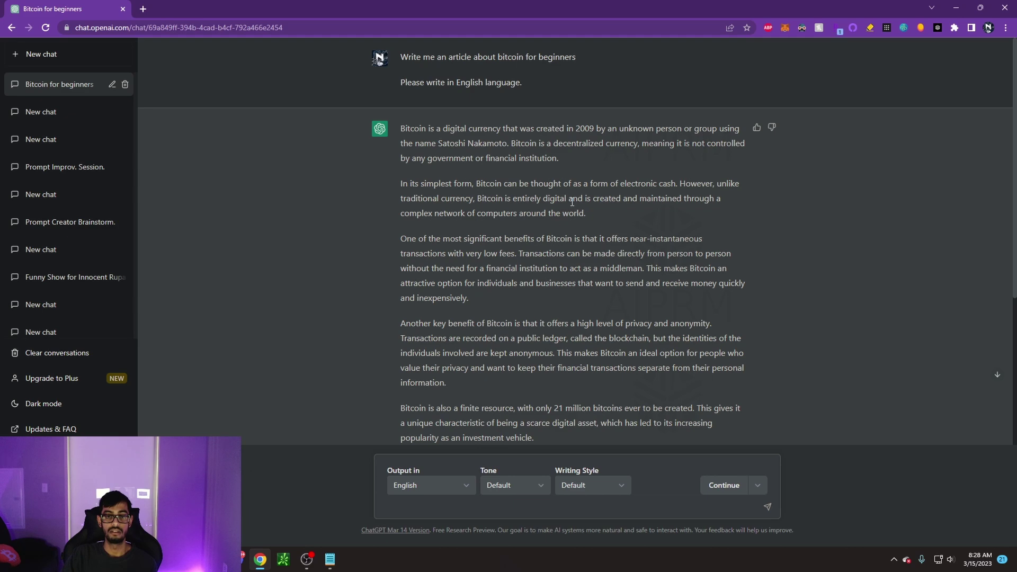
scroll(546, 292, down, 3)
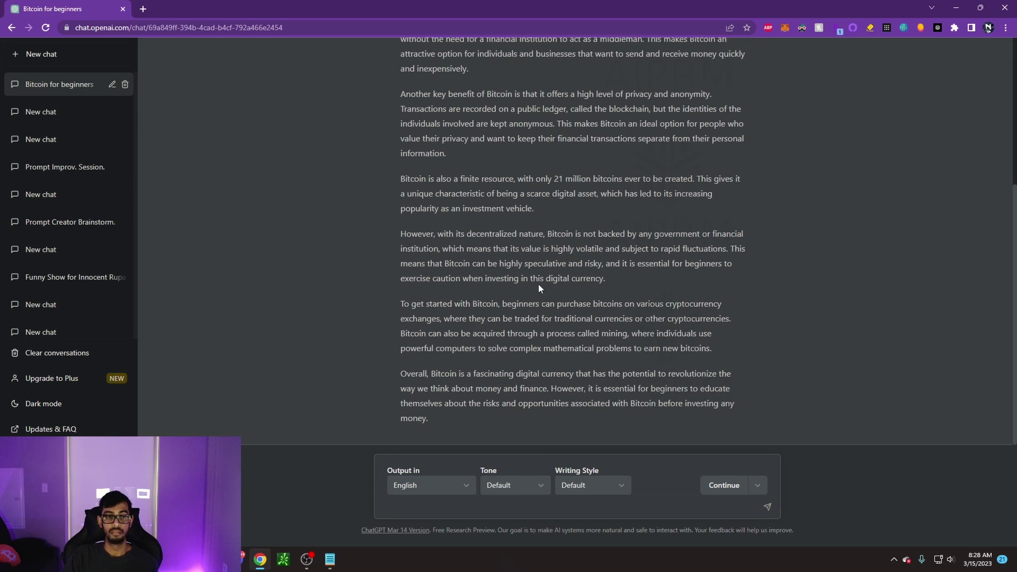
click(65, 167)
scroll(589, 263, up, 3)
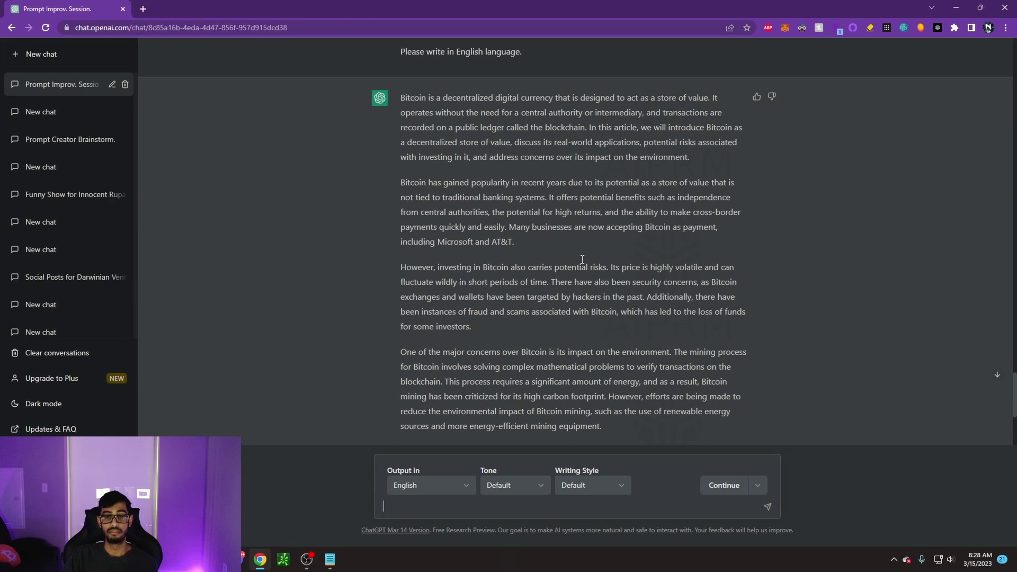
scroll(581, 259, up, 2)
scroll(400, 205, up, 5)
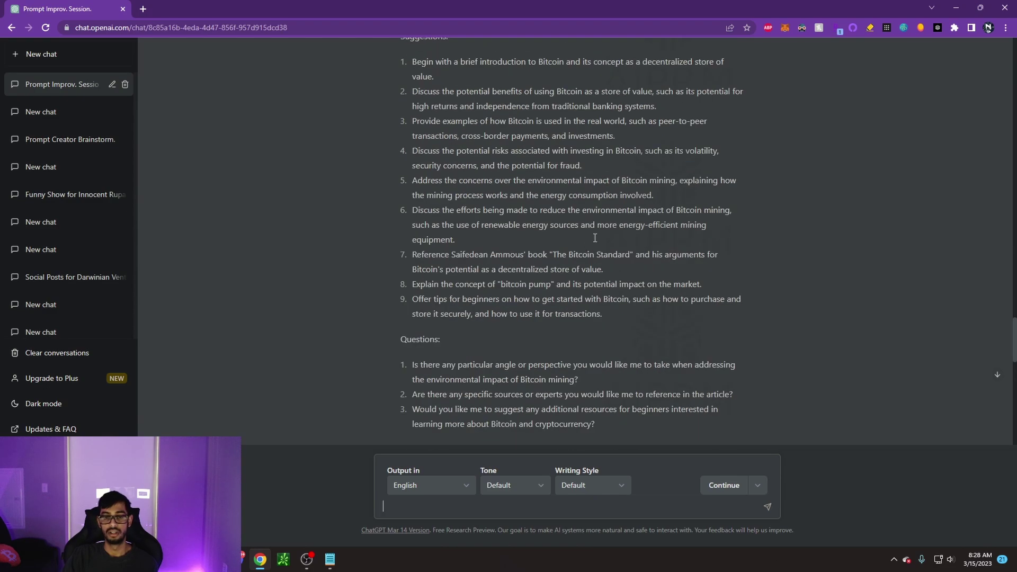
scroll(477, 238, up, 5)
scroll(585, 271, up, 5)
scroll(586, 271, down, 5)
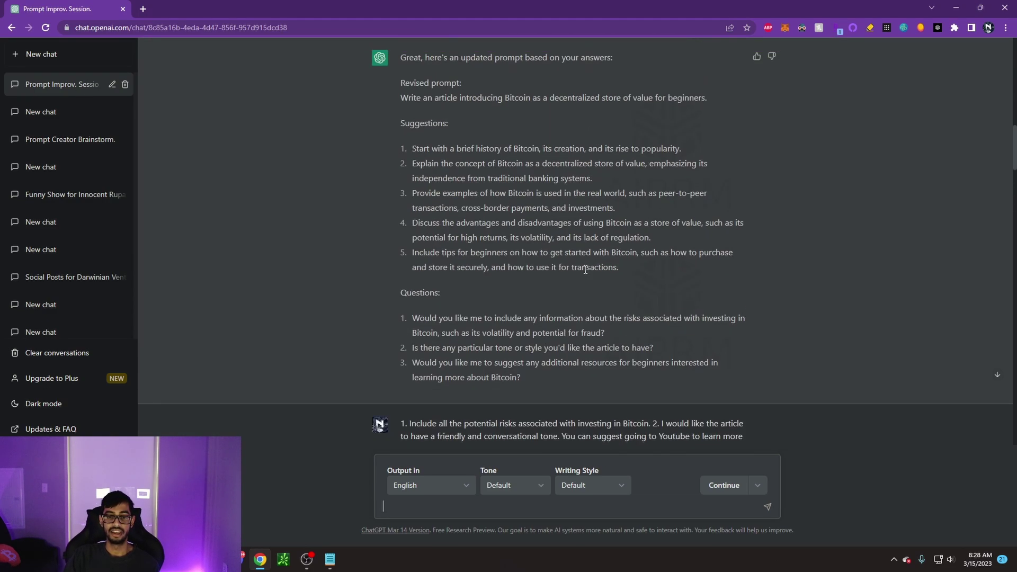
scroll(573, 270, down, 5)
scroll(574, 270, down, 5)
scroll(574, 271, up, 3)
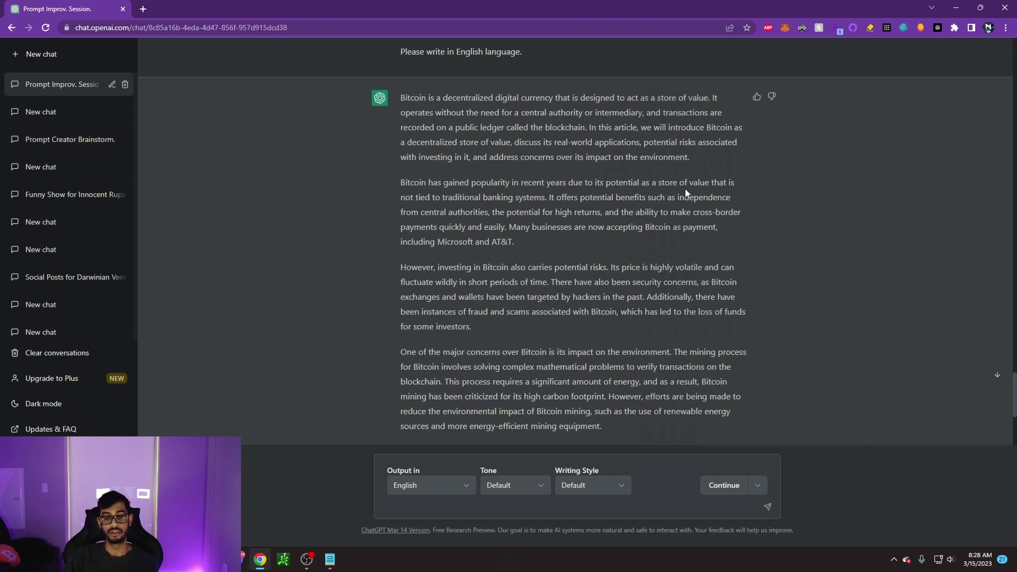
scroll(494, 295, down, 3)
scroll(563, 291, up, 1)
scroll(571, 270, up, 1)
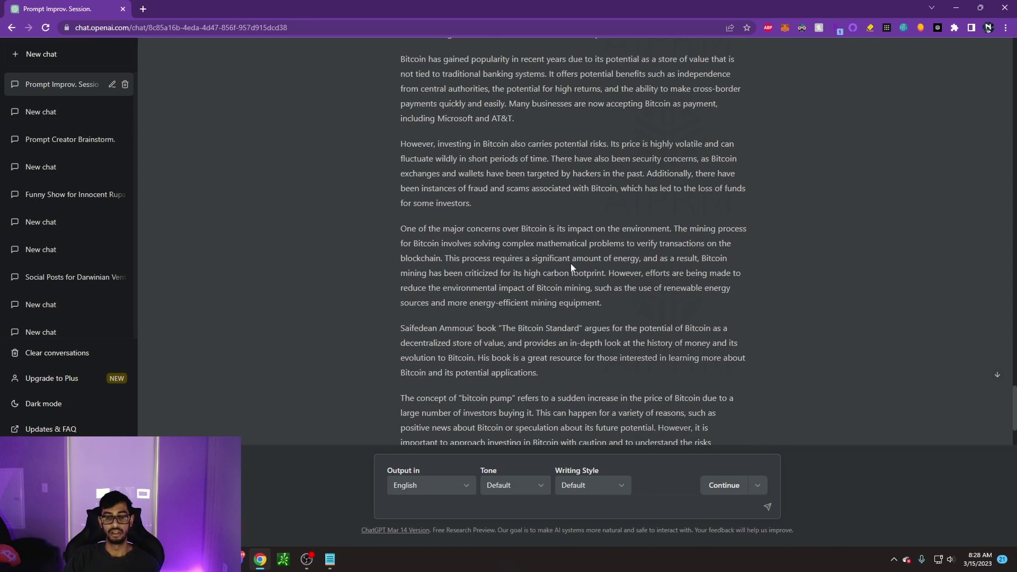
scroll(572, 264, up, 2)
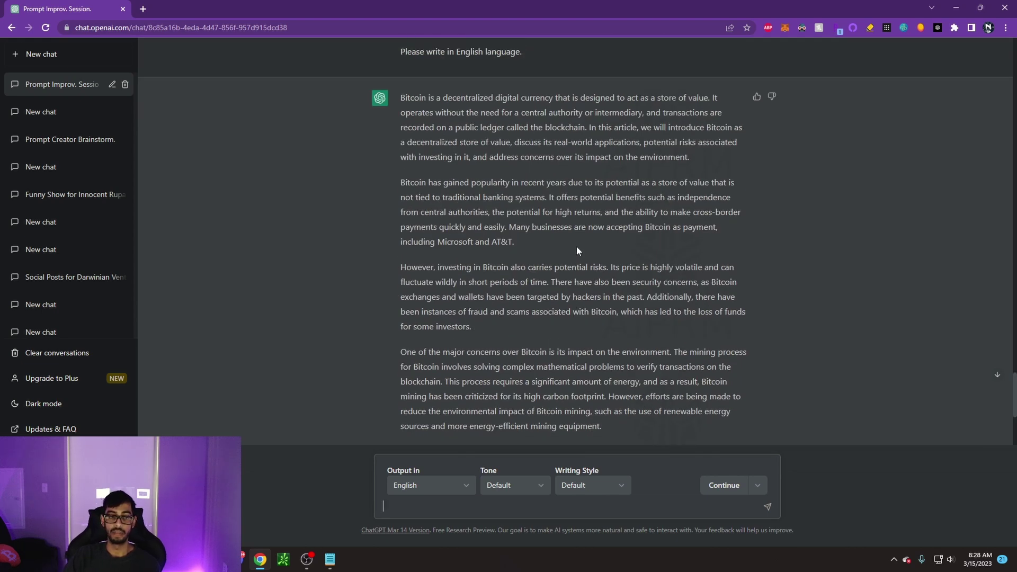
scroll(49, 156, up, 2)
click(72, 86)
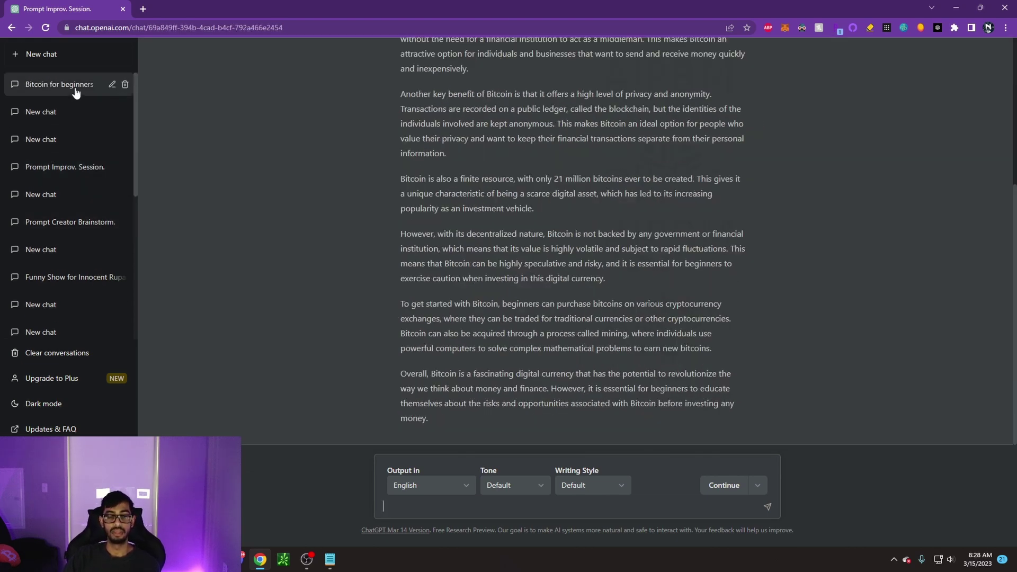
scroll(642, 260, up, 2)
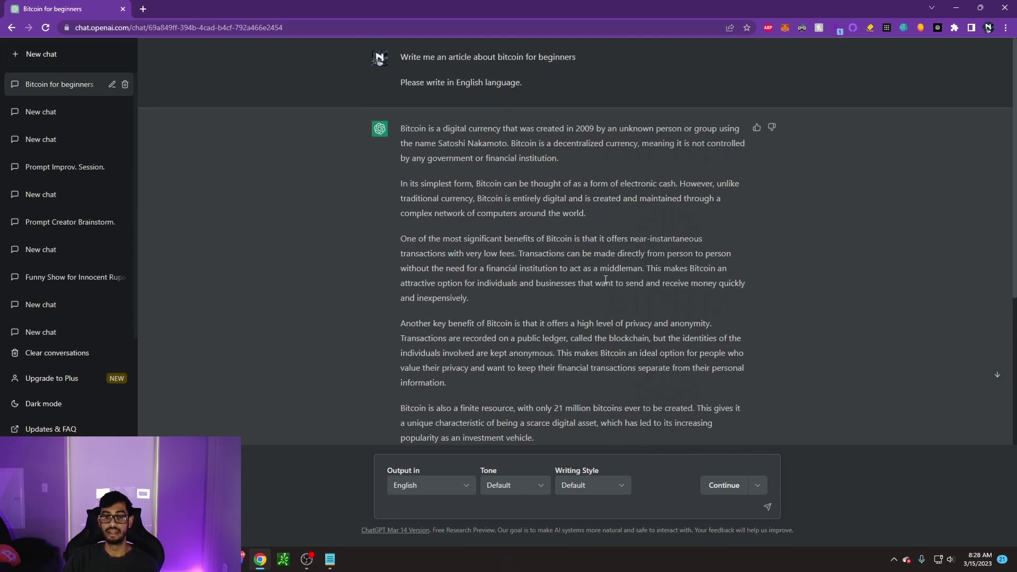